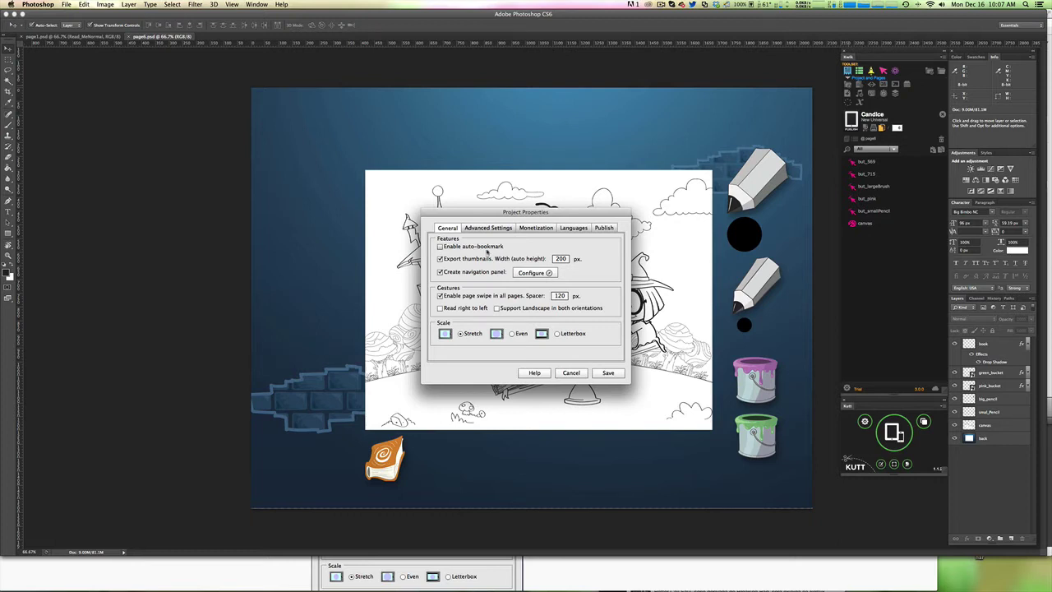
Step: Switch to Corona Simulator, show the page thumbnails on the coloring page, and jump to the mountain page before returning to Photoshop
mouse_move(487, 252)
key(super+Tab)
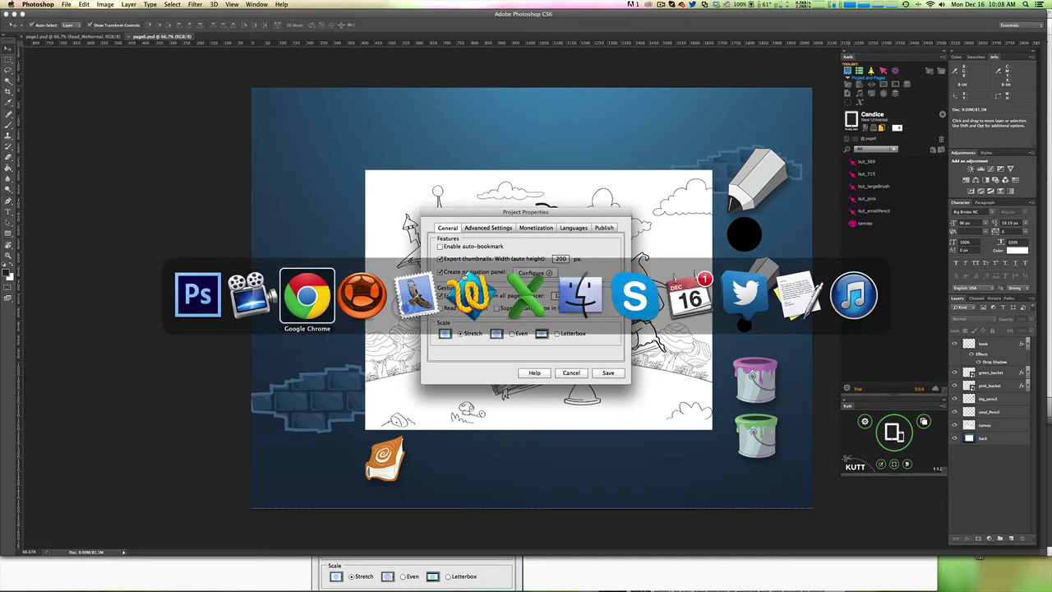
key(super+Tab)
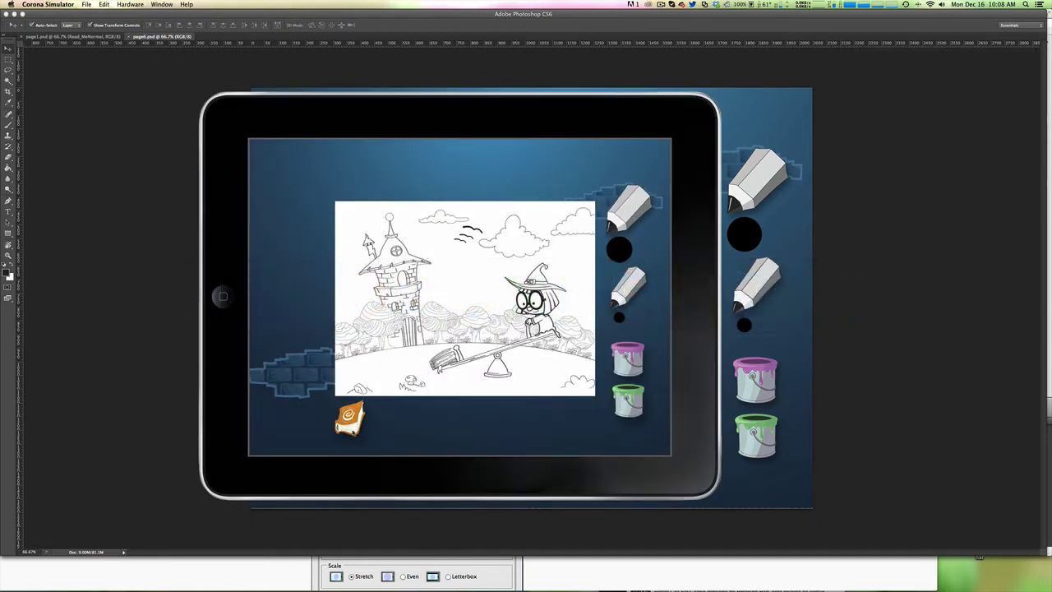
click(346, 412)
click(276, 159)
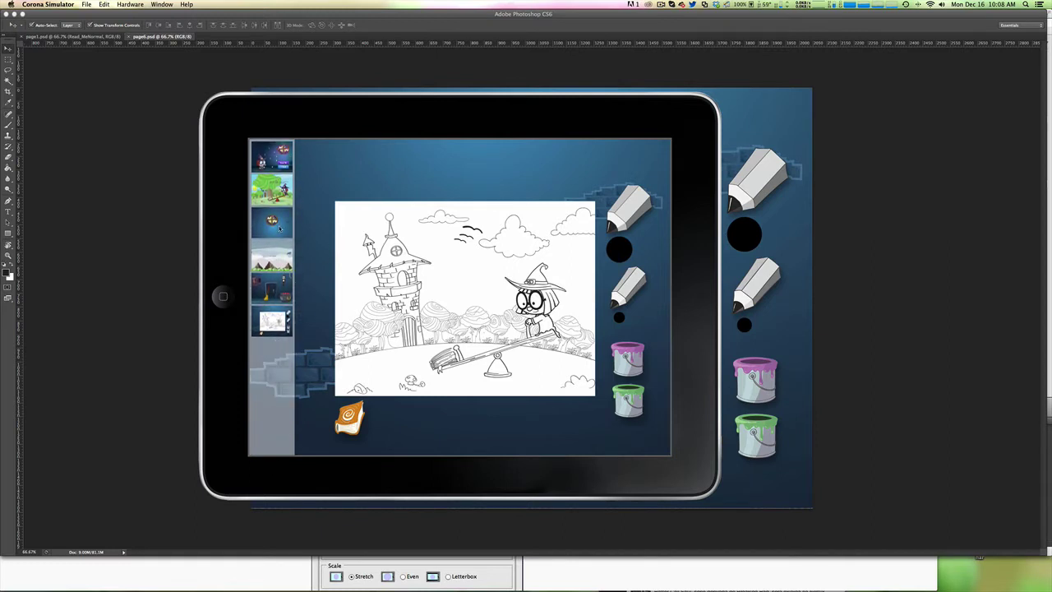
click(280, 267)
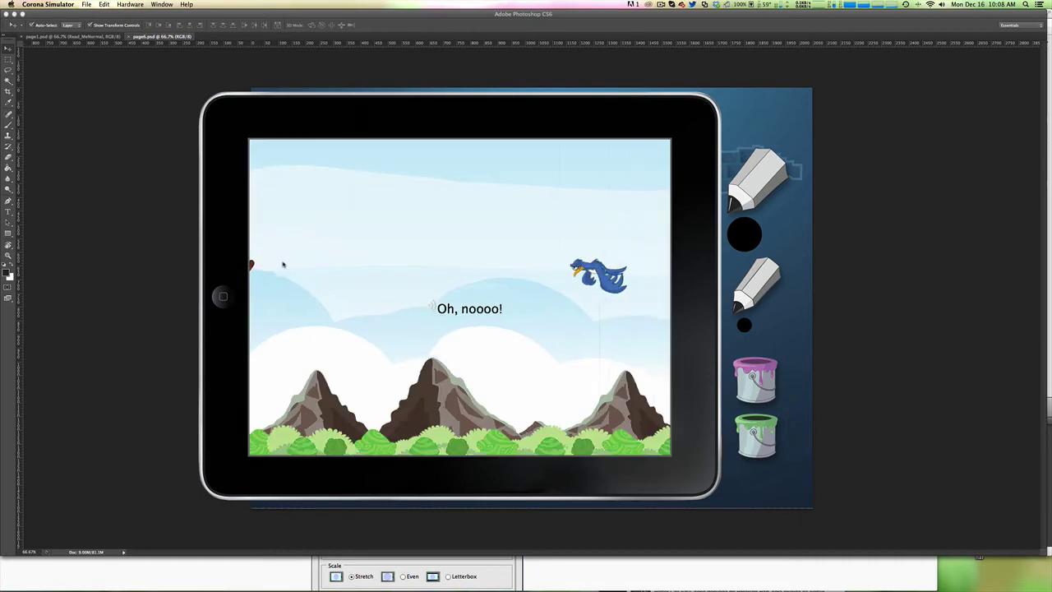
key(super+q)
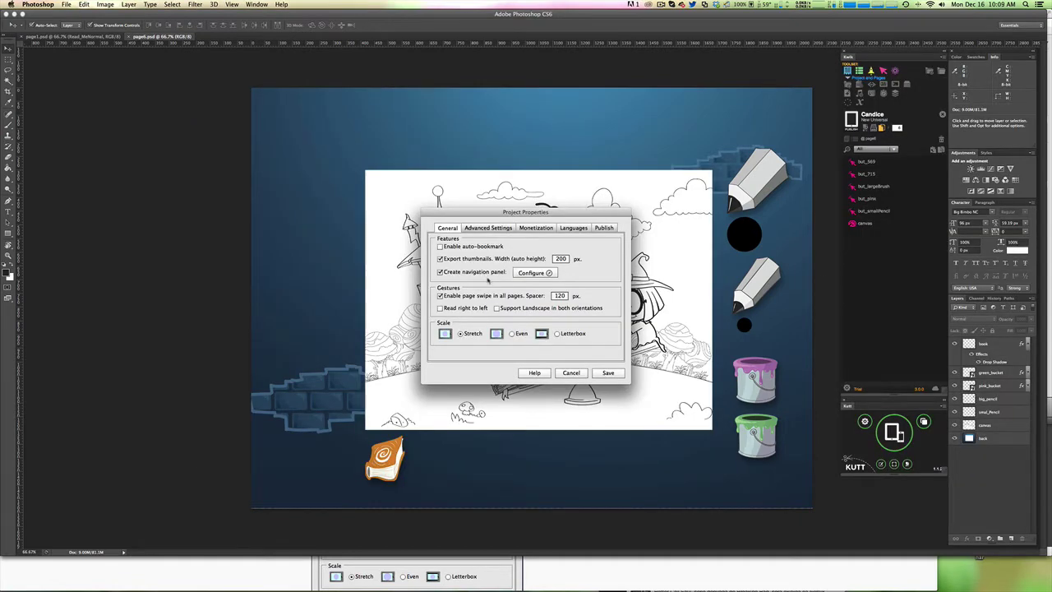
Step: Examine the navigation panel's position choices and color picker, leaving its configuration without creating anything
click(532, 273)
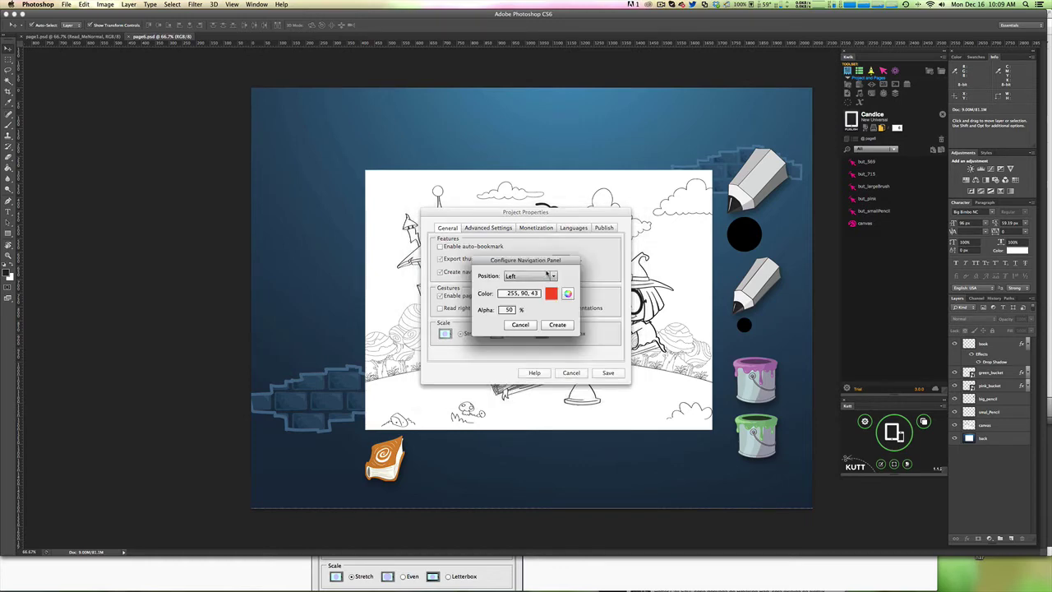
click(554, 276)
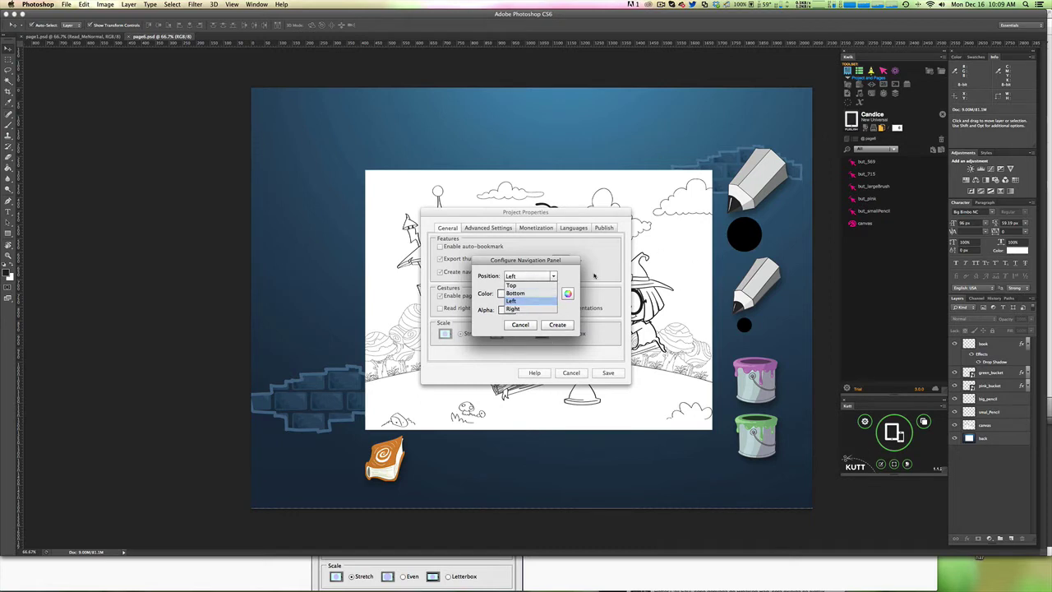
click(572, 285)
click(568, 294)
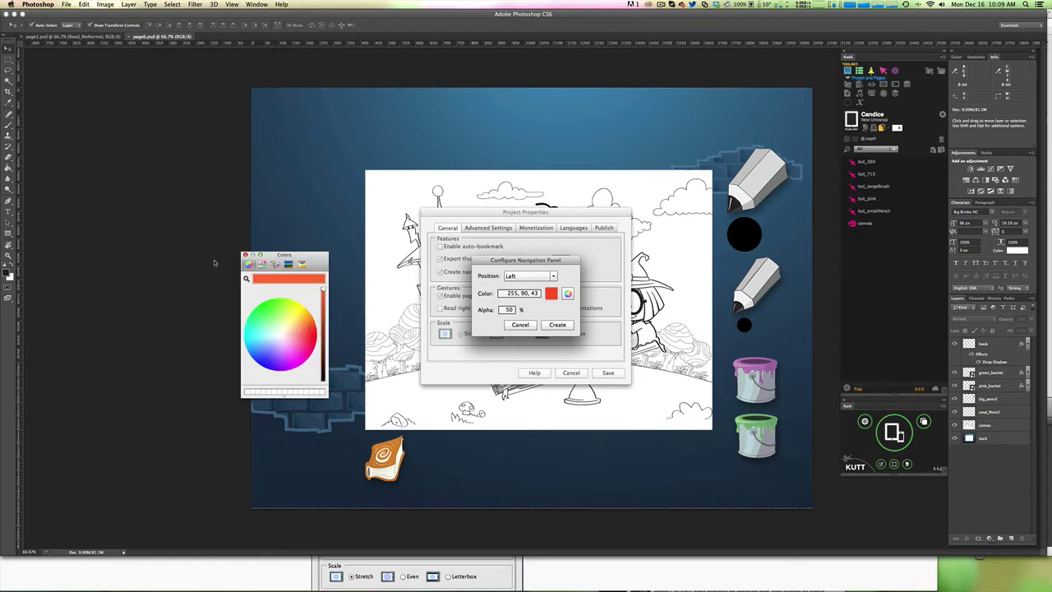
click(244, 255)
click(520, 323)
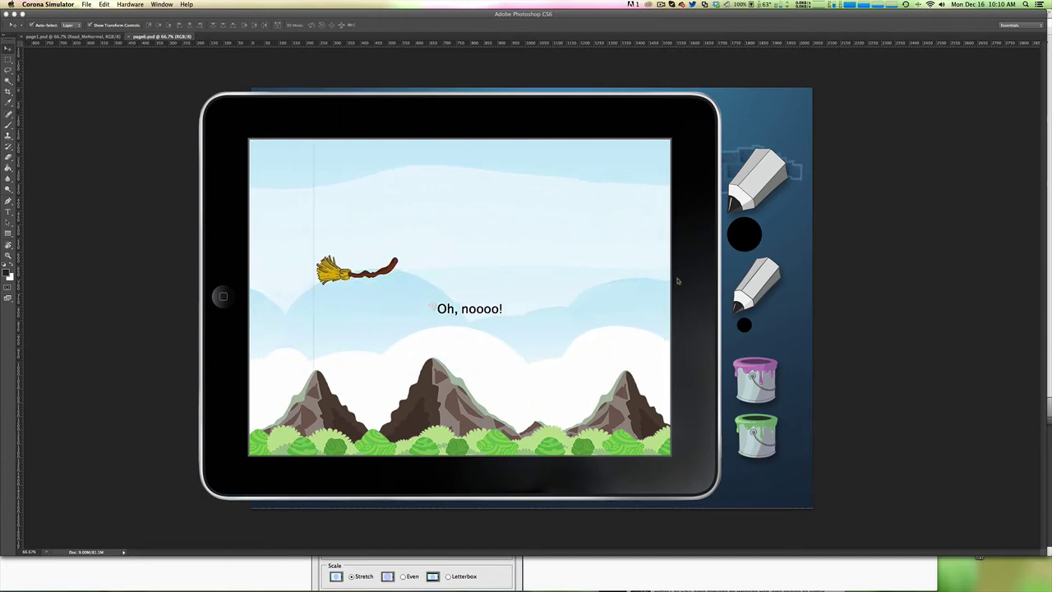
Step: View the project as a Kindle Fire in Corona Simulator, rotated to landscape, and return to Photoshop
click(166, 5)
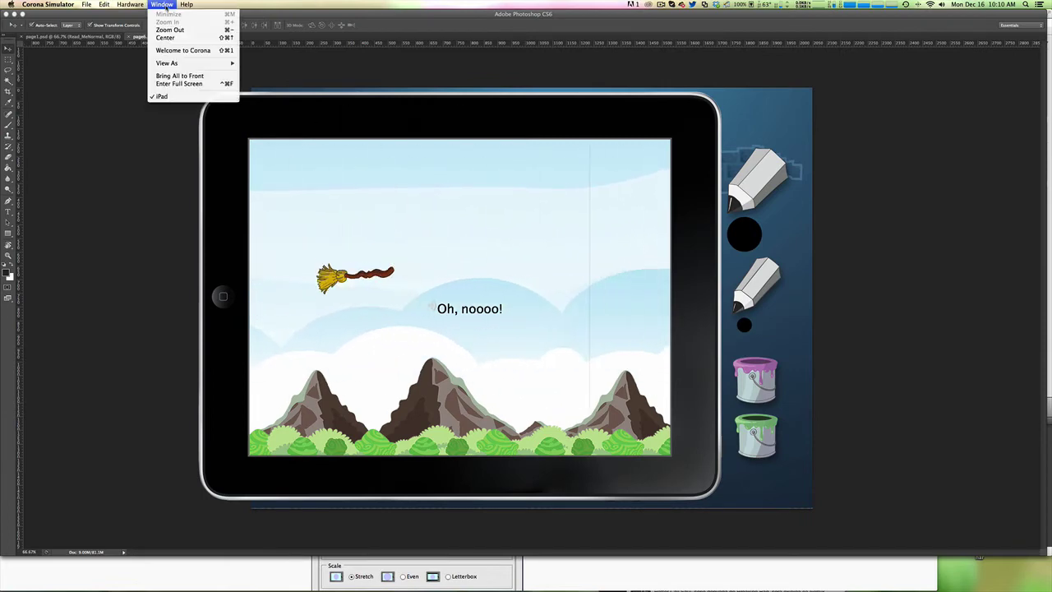
mouse_move(217, 64)
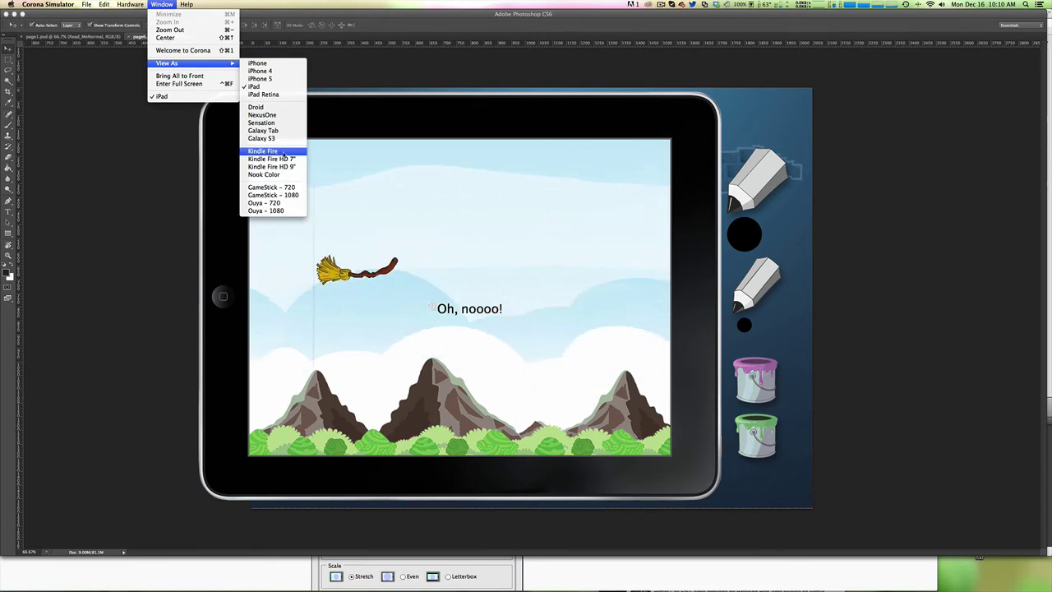
click(266, 150)
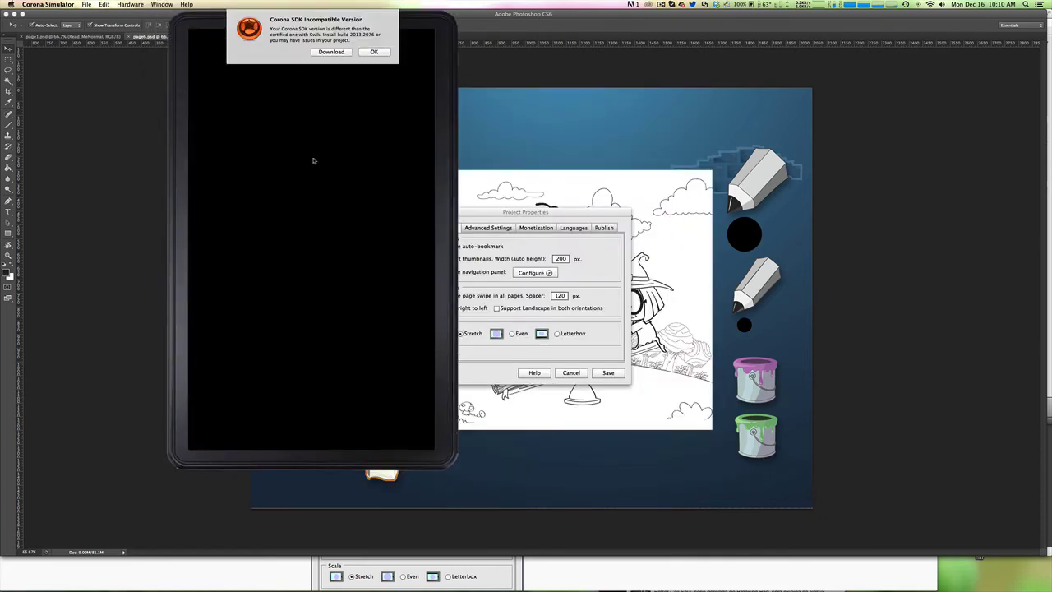
click(366, 53)
key(super+Right)
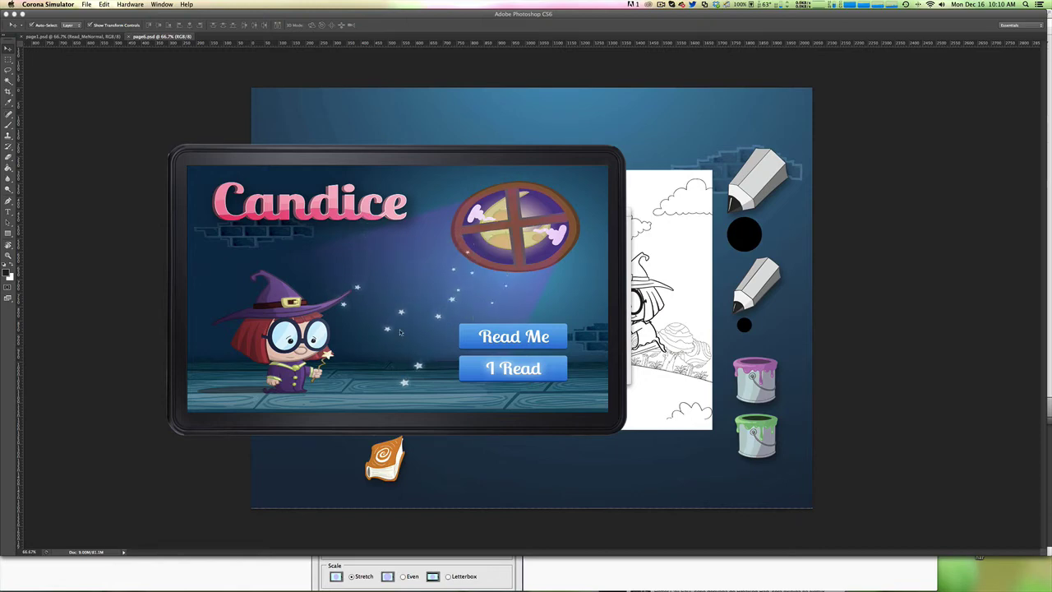
key(super+Tab)
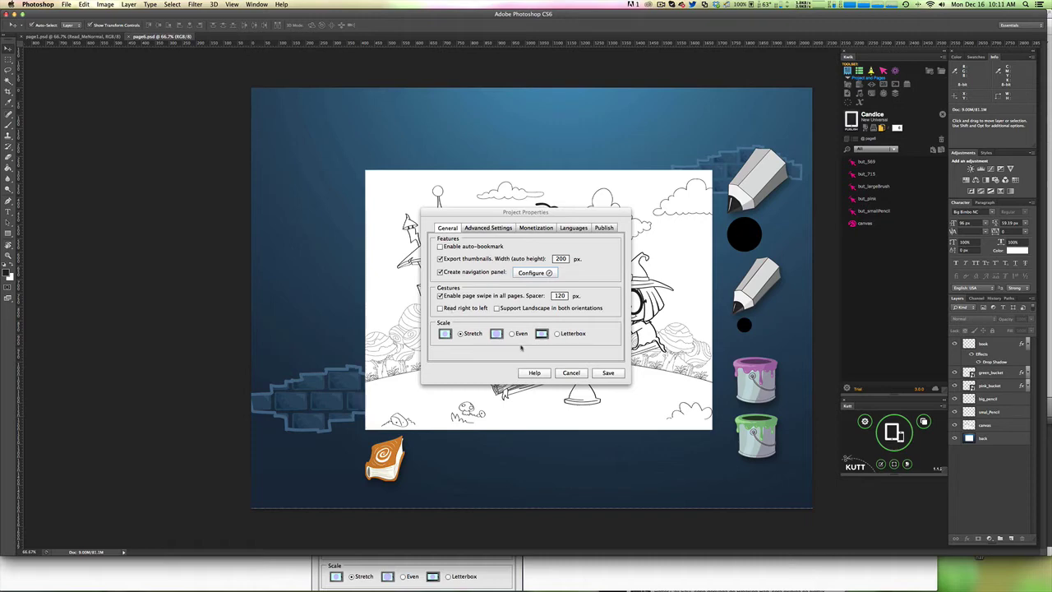
Step: Set the project's scale mode to Even and return from the Corona Simulator preview to Photoshop
click(514, 334)
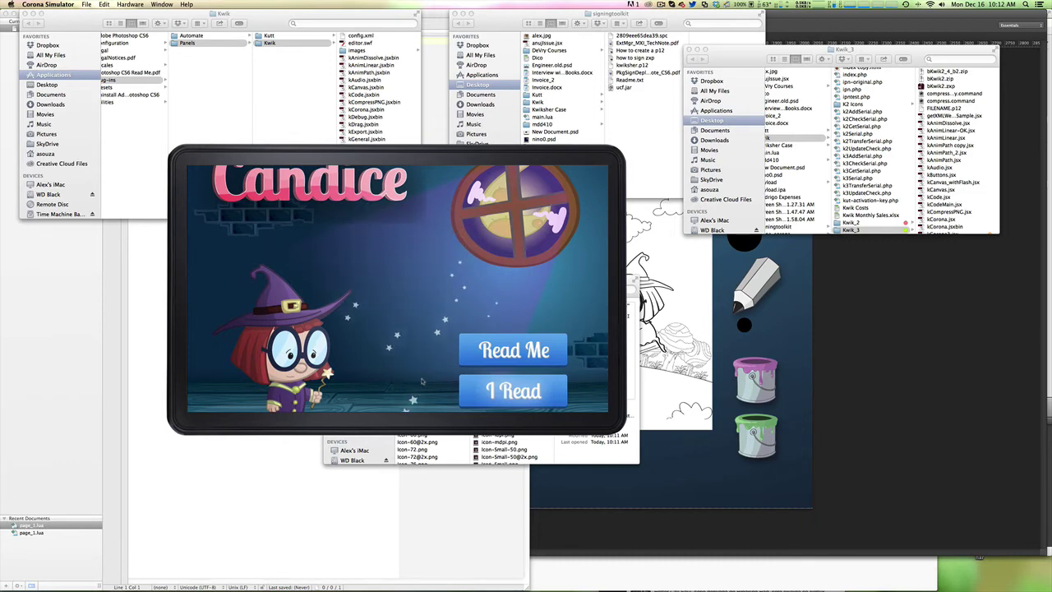
key(super+Tab)
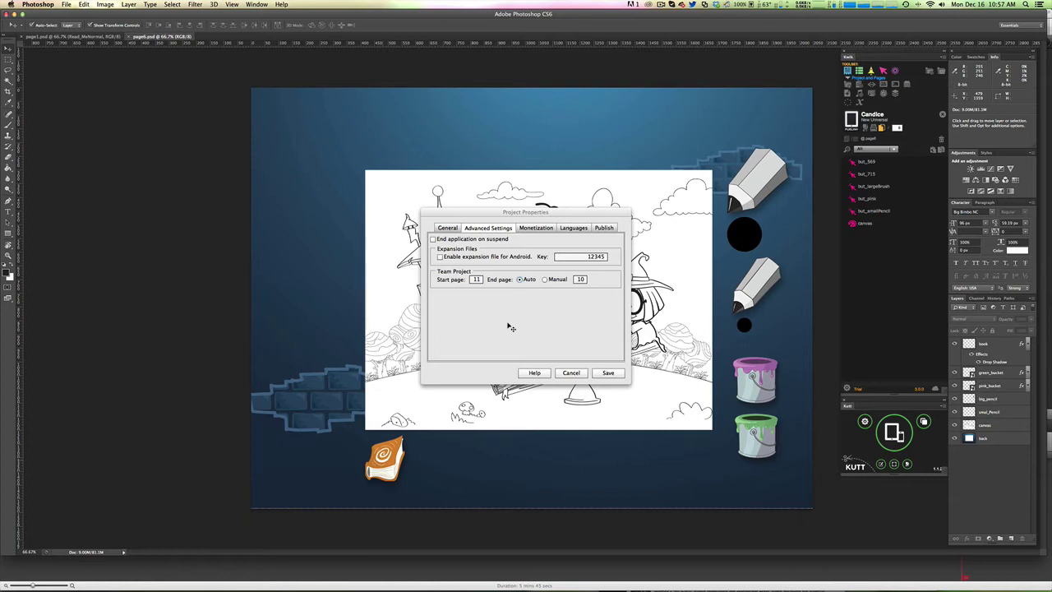
Step: Set the team project's start page to 1 and its end page to Auto
double_click(475, 279)
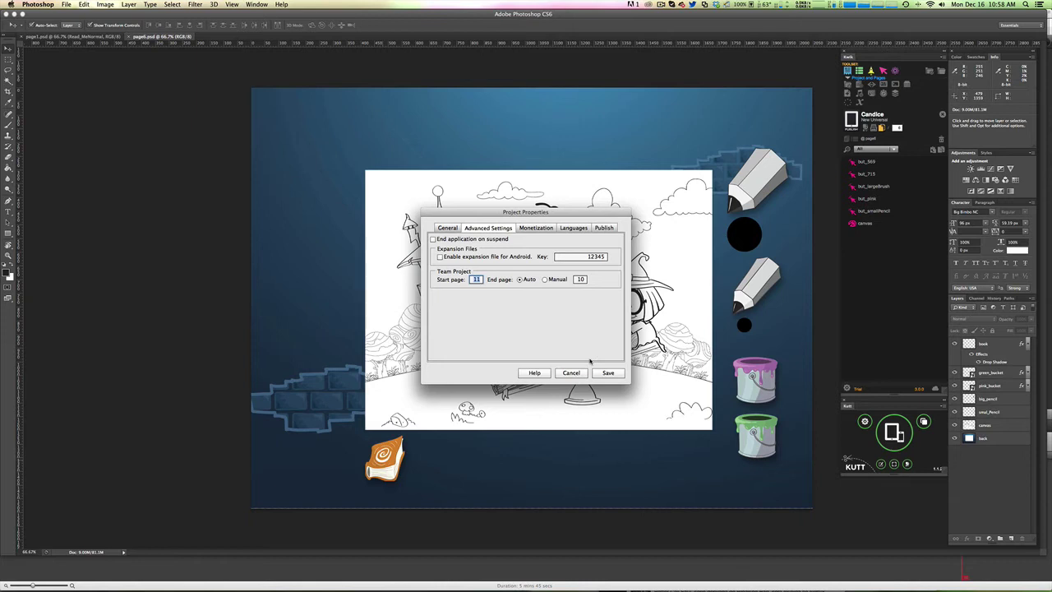
text(1)
click(545, 280)
click(520, 281)
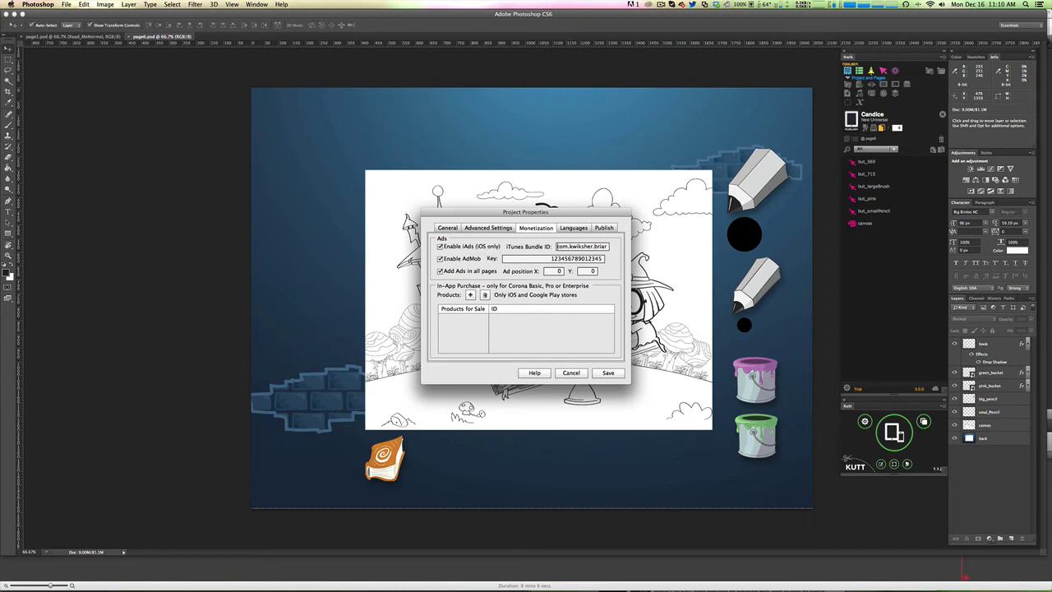
triple_click(556, 246)
click(558, 258)
Step: Add an in-app purchase product named Product 1 with the ID prodOne
click(470, 294)
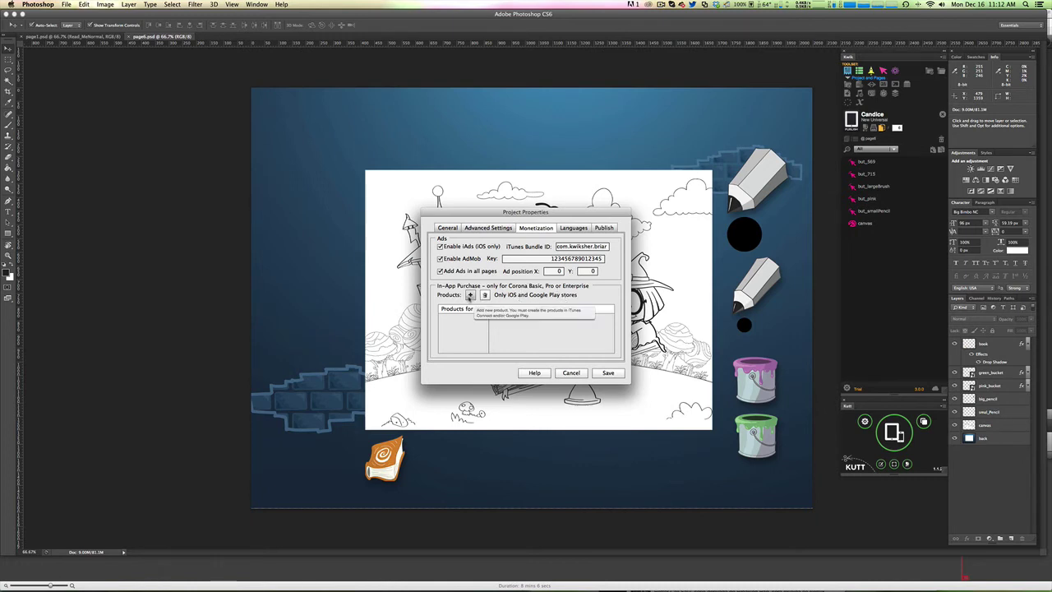
click(470, 295)
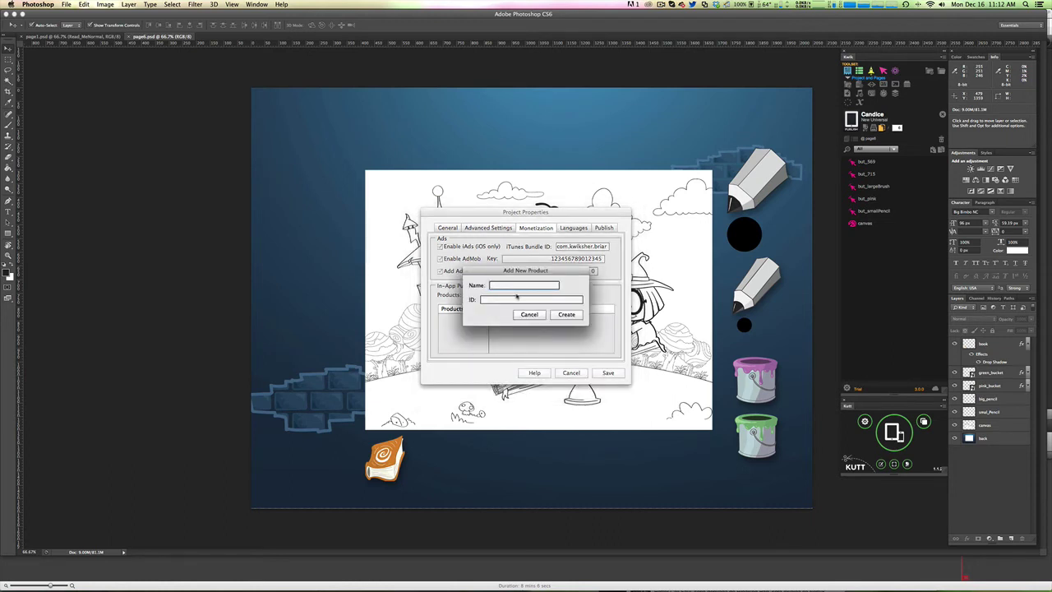
text(duct 1)
click(516, 299)
text(prodOne)
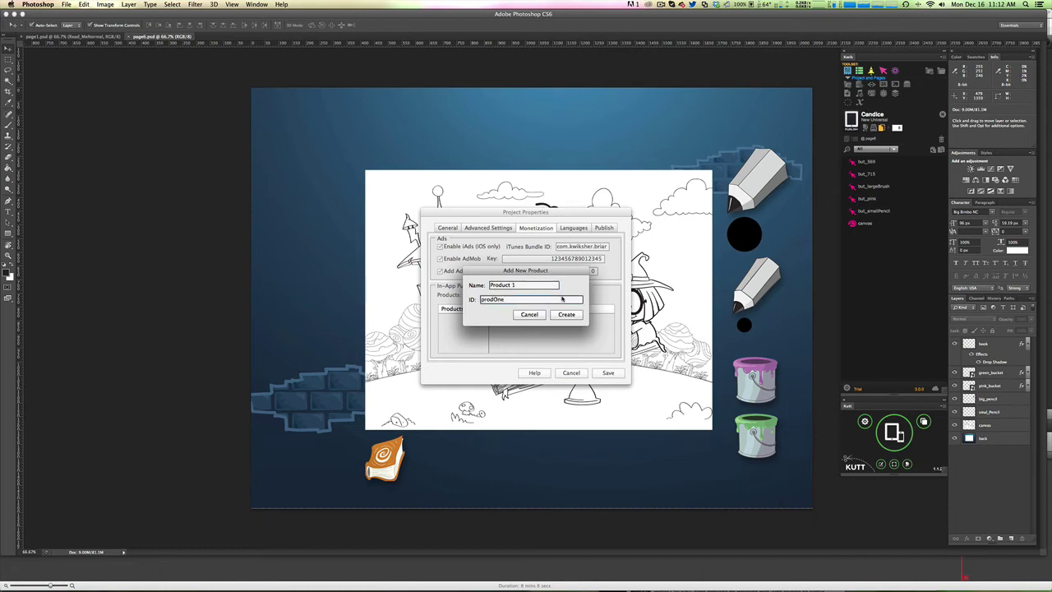
click(566, 314)
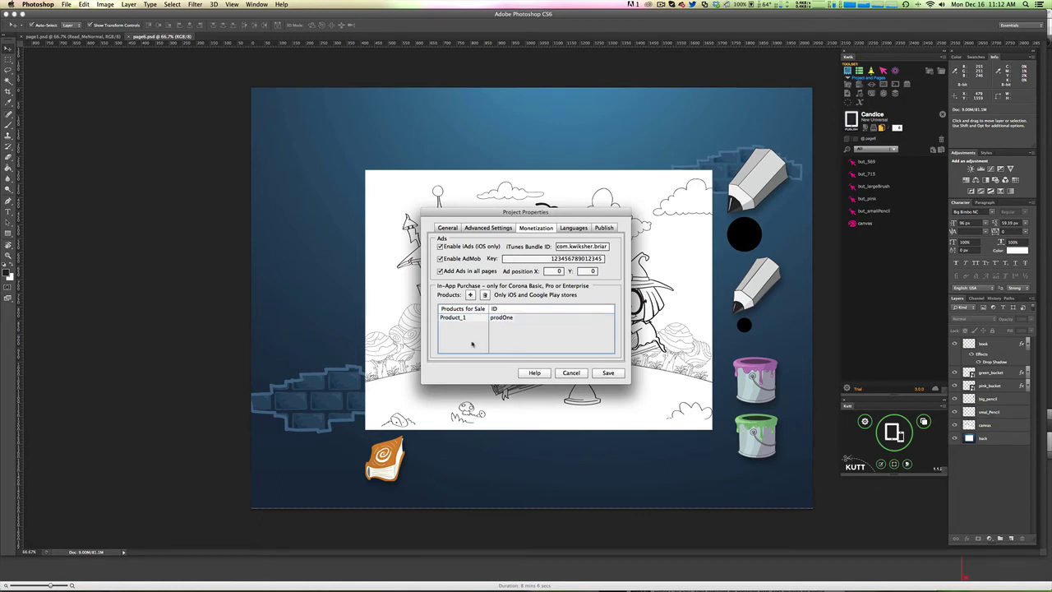
Step: Remove Product_1 from the in-app purchase products for sale
click(470, 321)
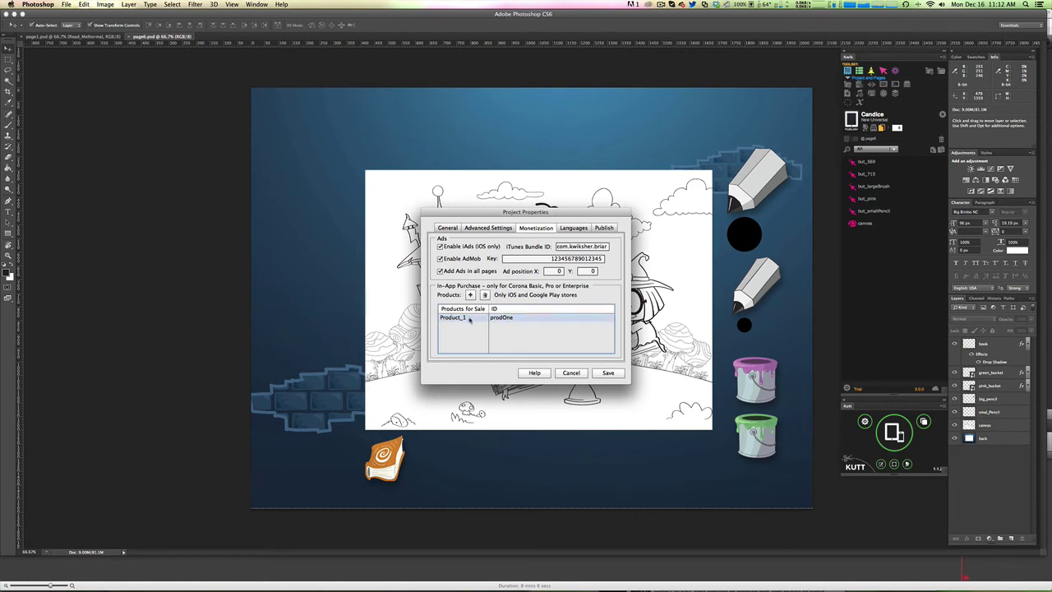
click(470, 320)
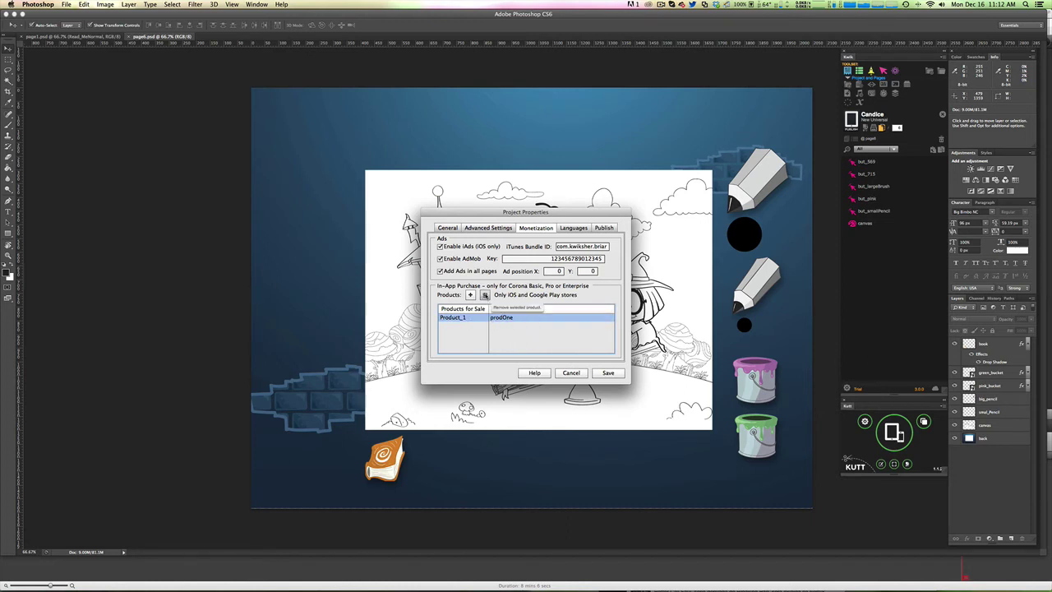
click(484, 295)
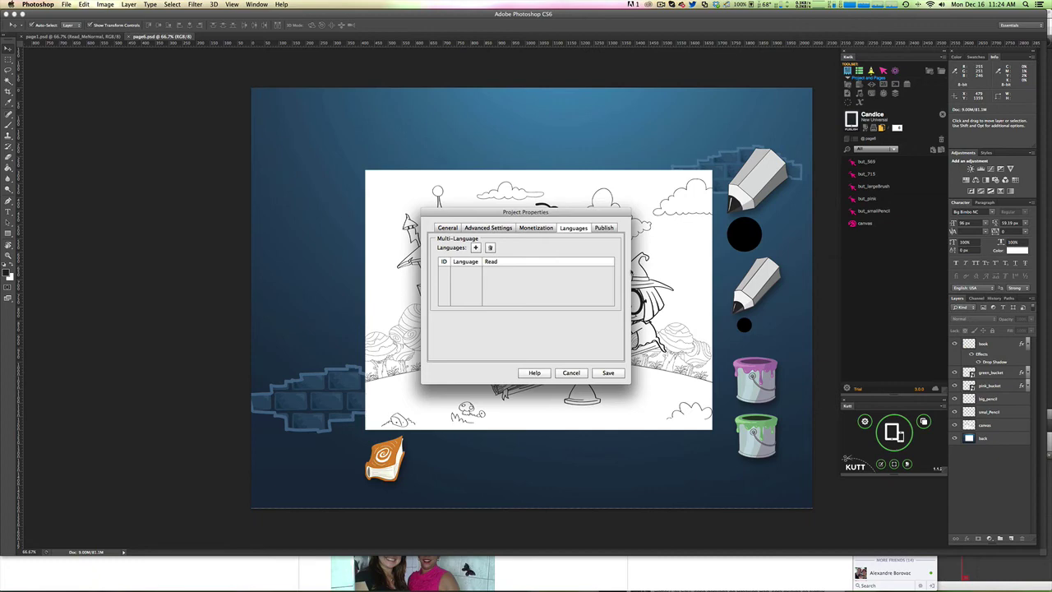
Step: Add English to the project's languages with the ID en, without right-to-left reading
click(475, 247)
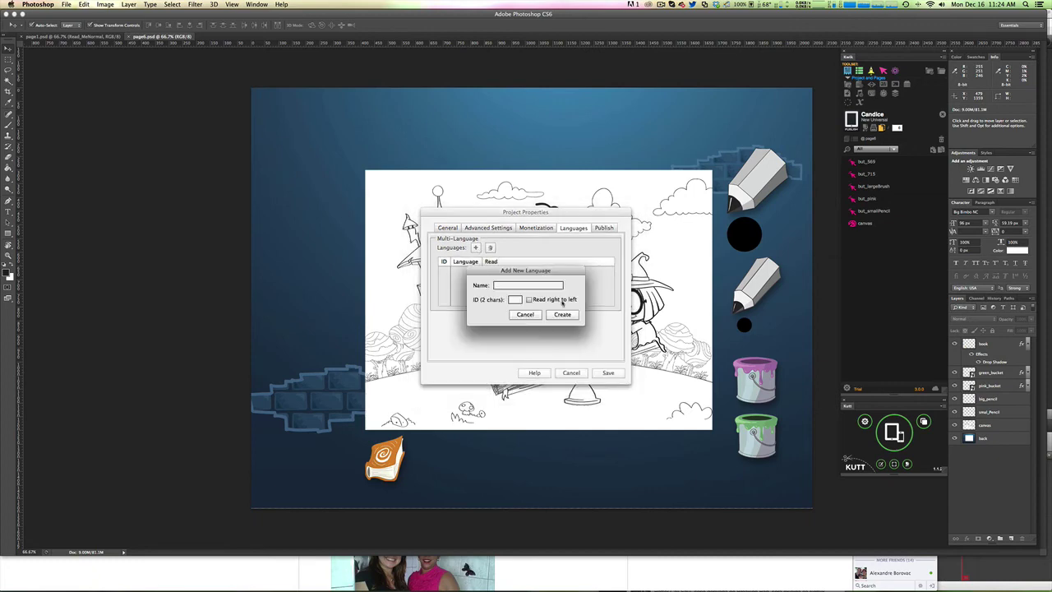
click(521, 286)
text(English)
key(Tab)
text(en)
click(566, 317)
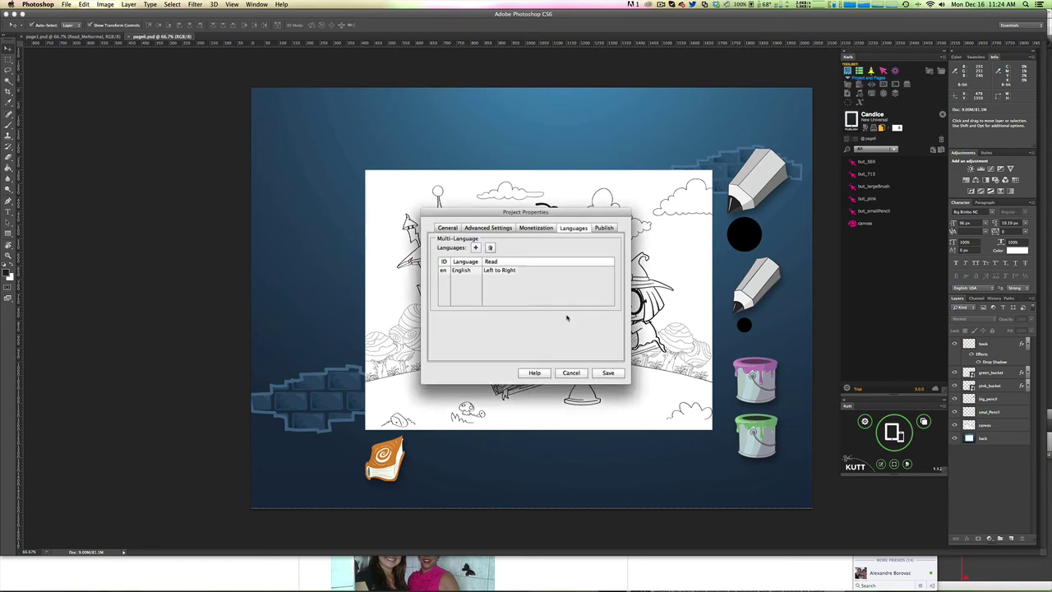
Step: Add Portuguese to the project's languages with the ID pt, without right-to-left reading
click(475, 247)
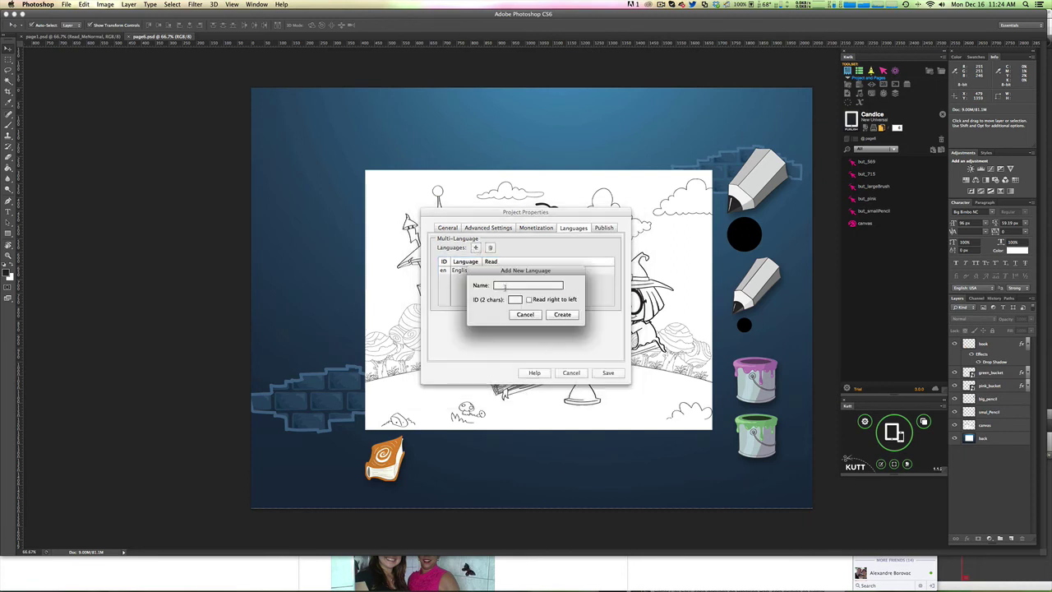
click(504, 285)
text(Portuguese)
key(Tab)
click(565, 314)
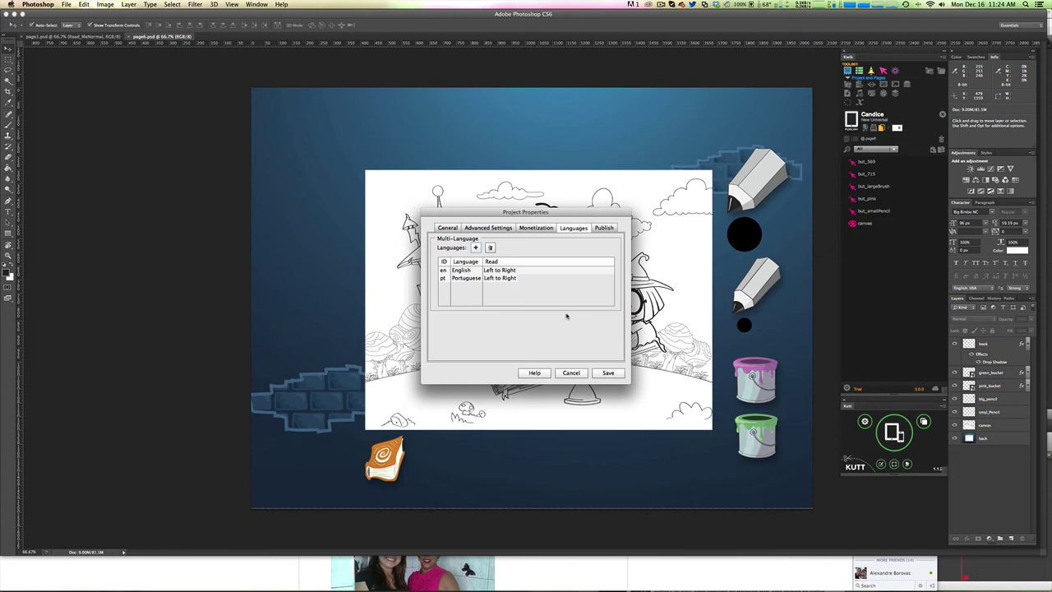
Step: Remove Portuguese from the project's language list
click(499, 279)
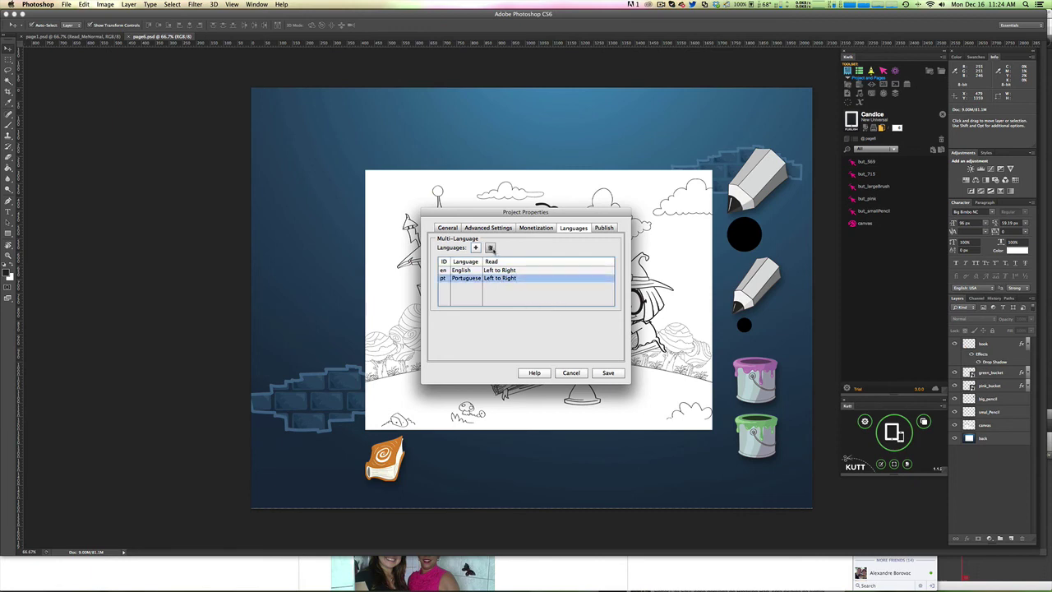
click(489, 248)
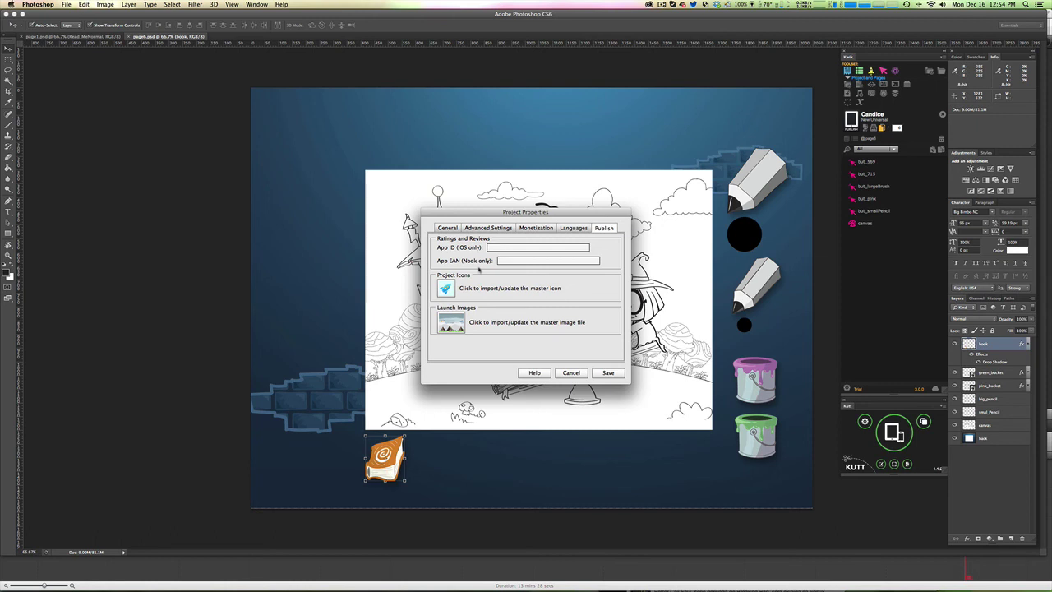
Step: Import Icon-120.png from the Candice project folder as the master icon for the project icons
click(522, 259)
click(523, 260)
click(481, 297)
click(861, 366)
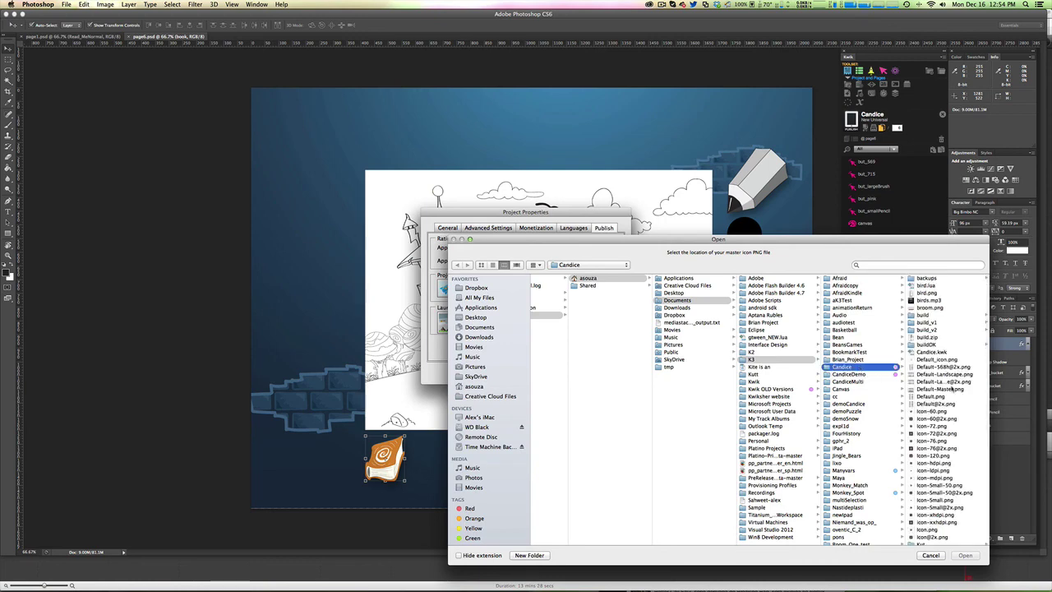
scroll(907, 396, right, 5)
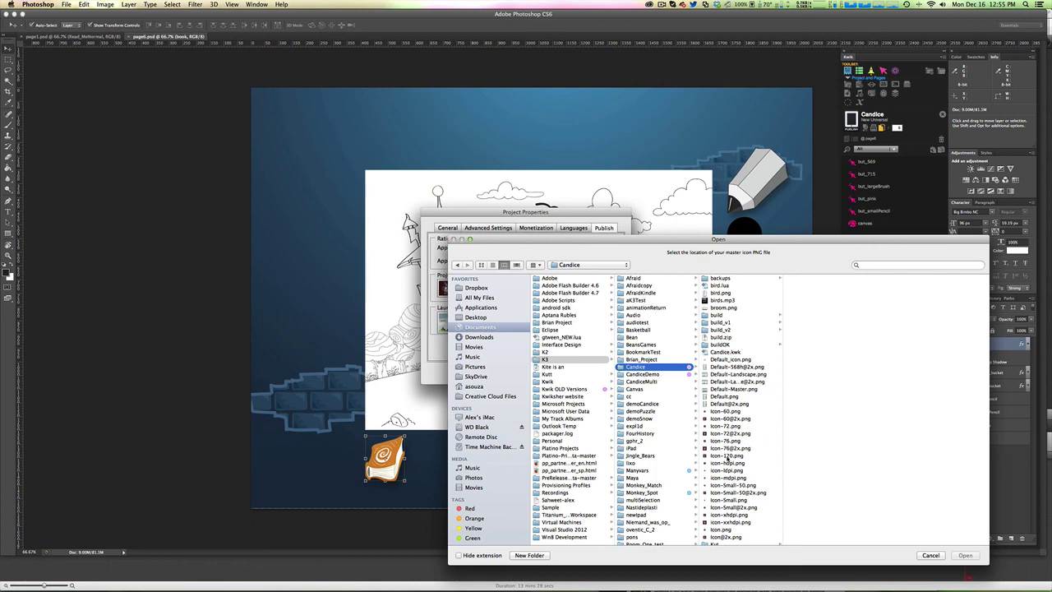
click(727, 455)
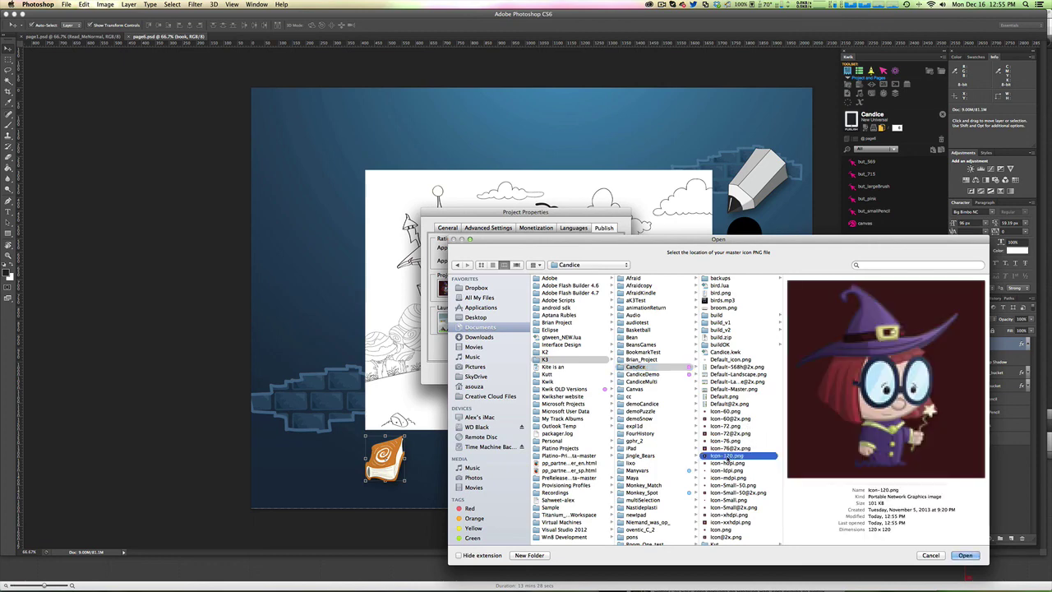
click(965, 555)
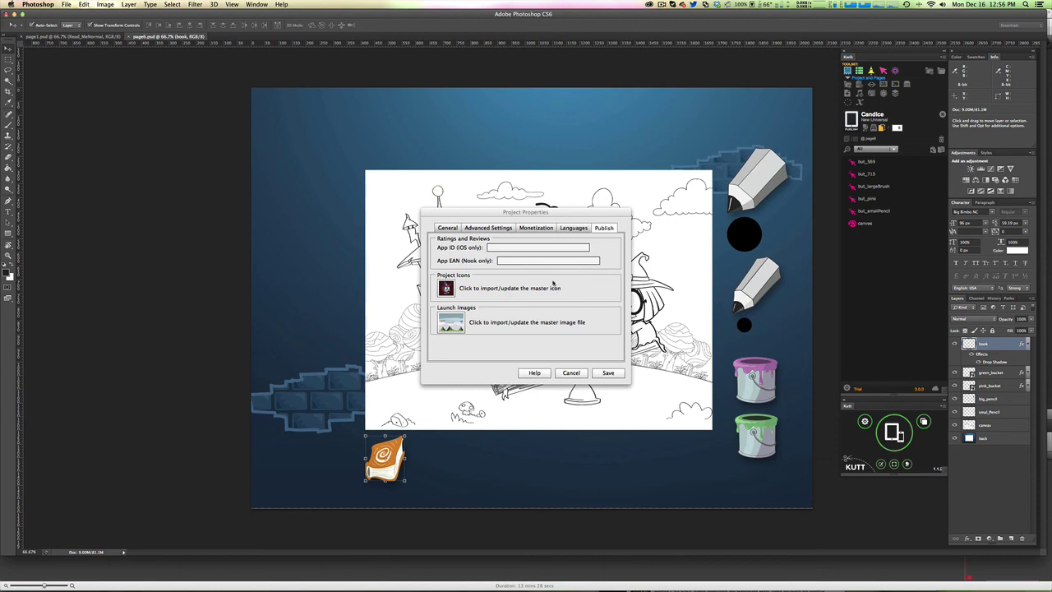
Step: Import page1.psd from the Candice project folder as the master file for the launch images
click(453, 324)
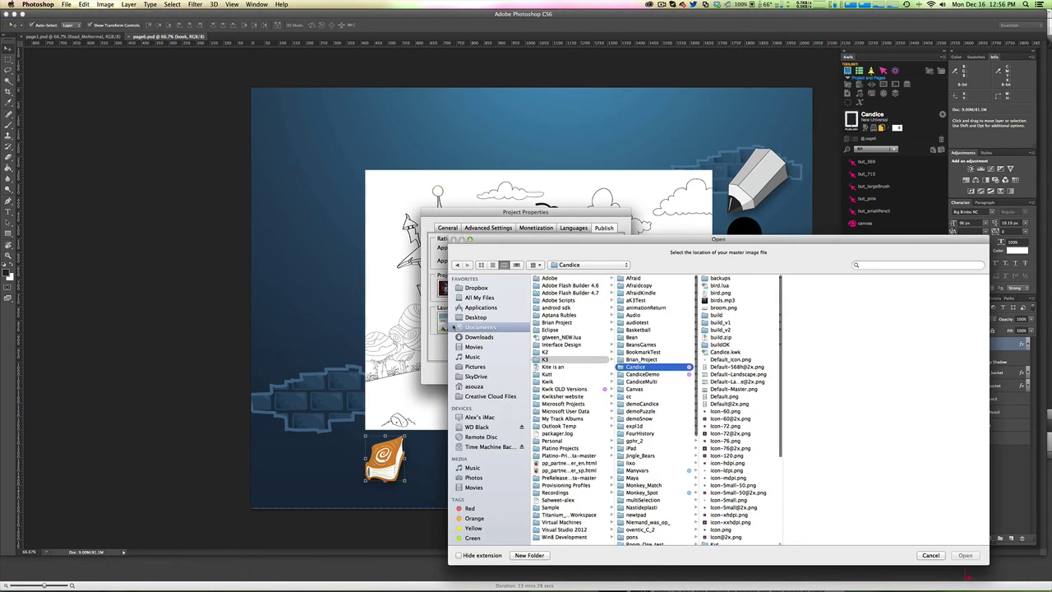
scroll(757, 395, down, 5)
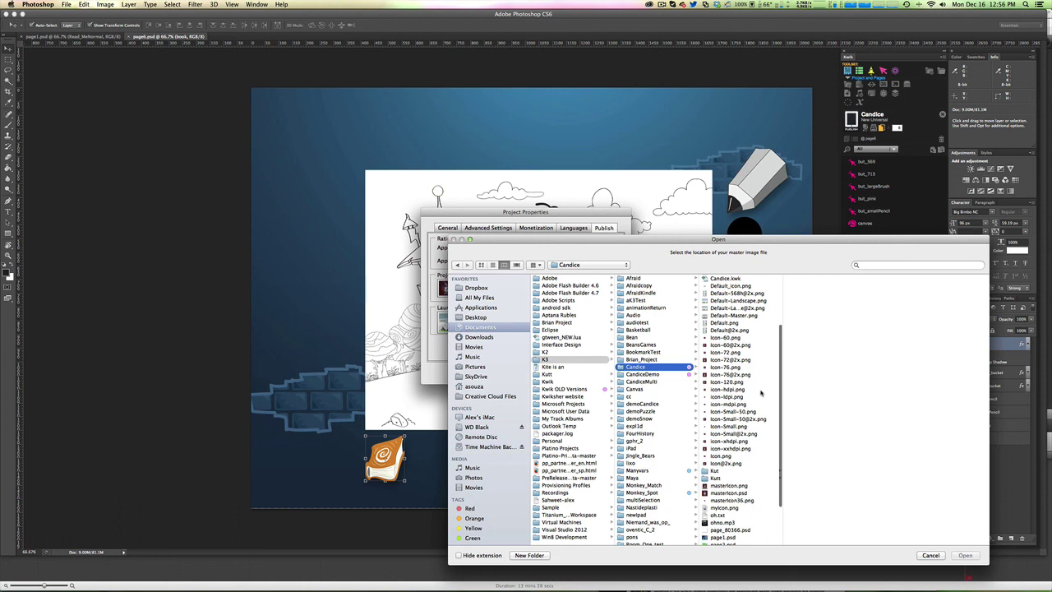
scroll(760, 393, down, 3)
click(723, 506)
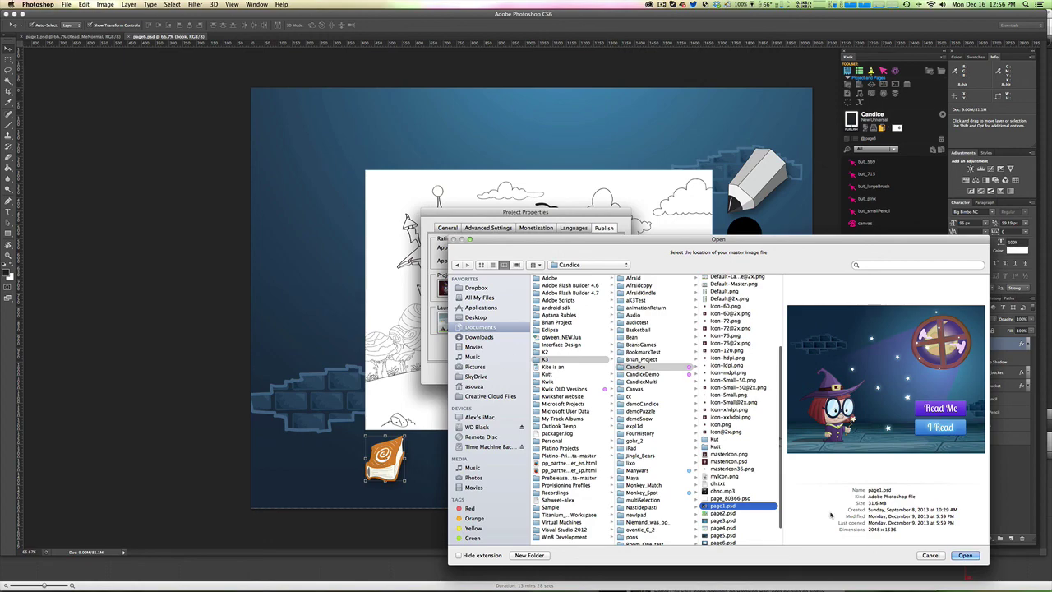
click(965, 555)
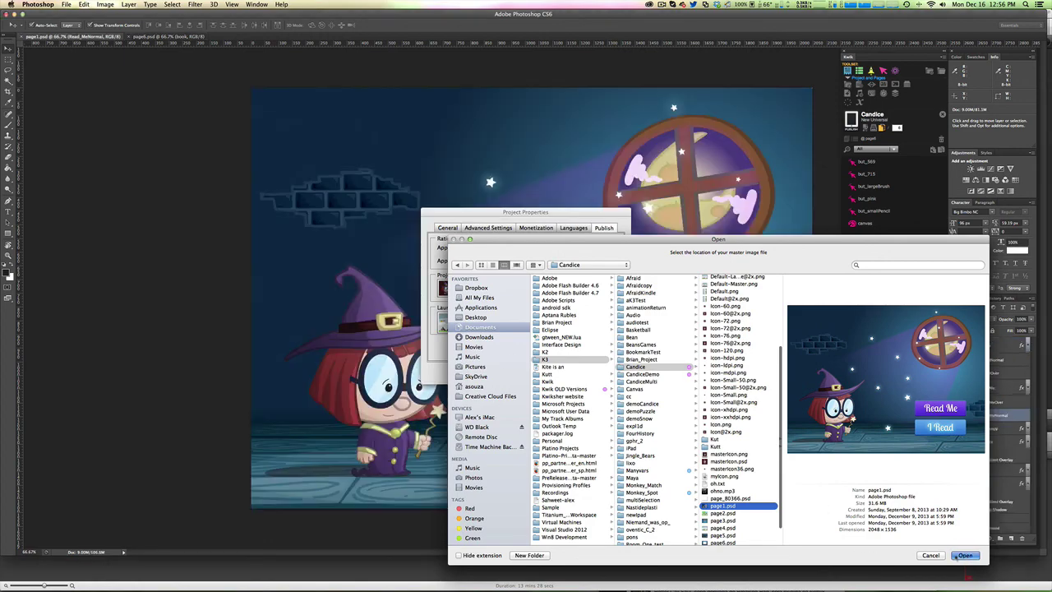